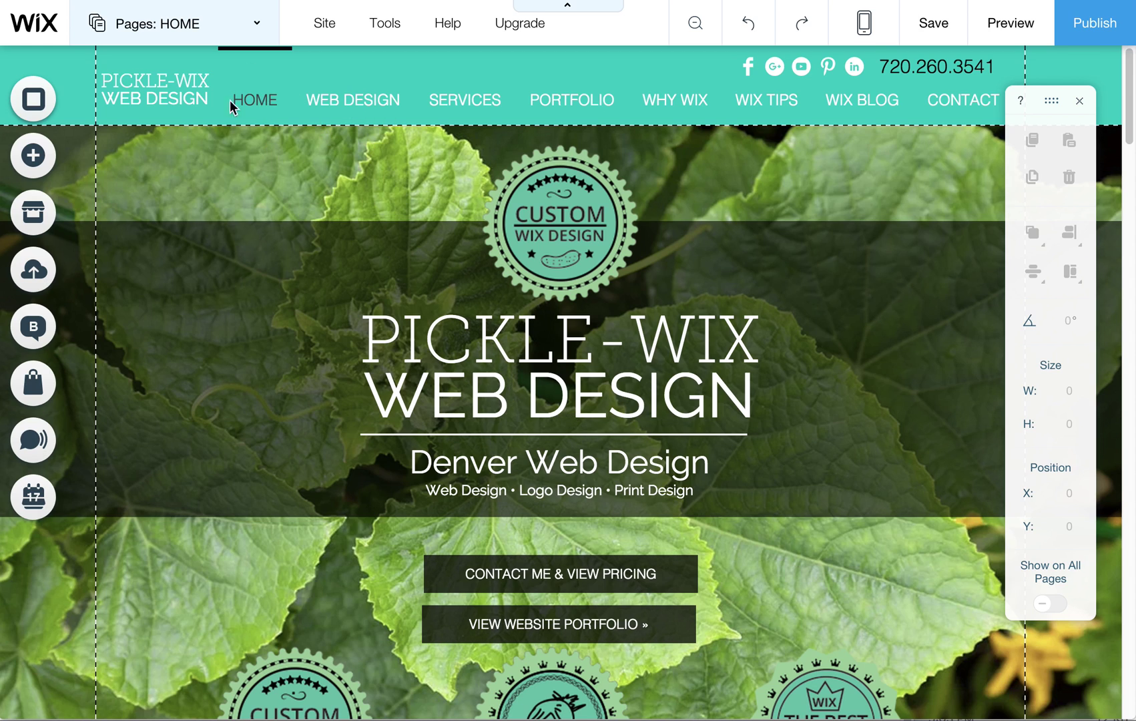
Open the Site menu in the Wix Editor top bar.
left_click(325, 23)
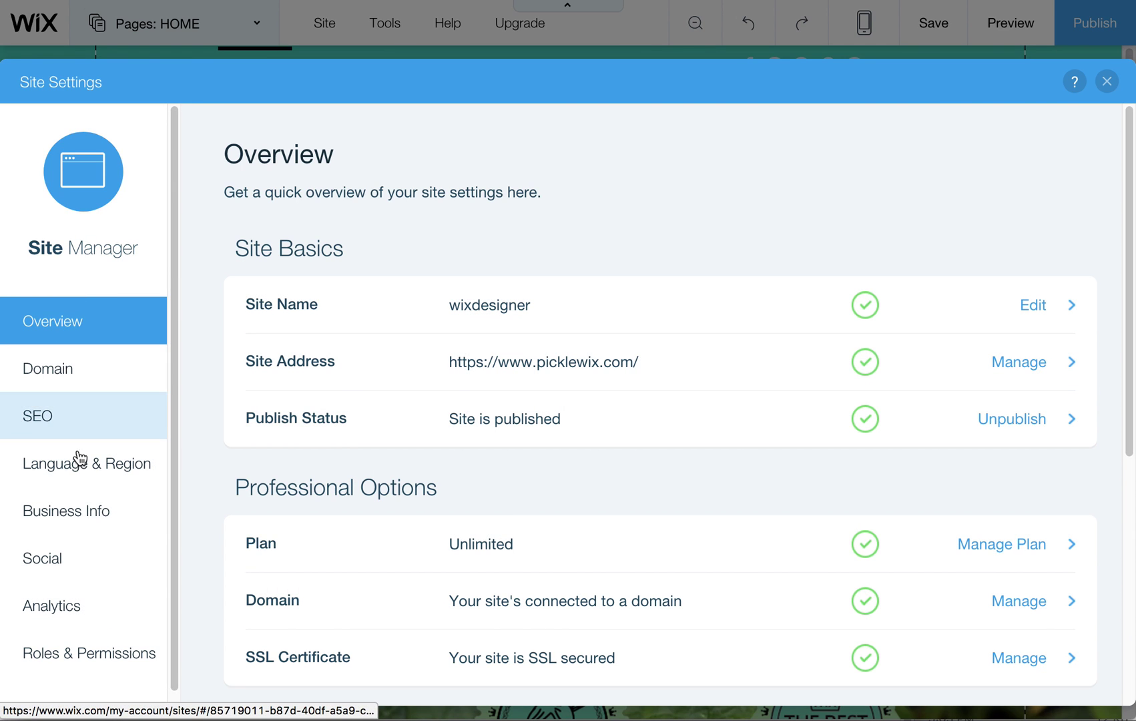
Check the Facebook Share Image under Social settings, then close Site Settings.
left_click(96, 567)
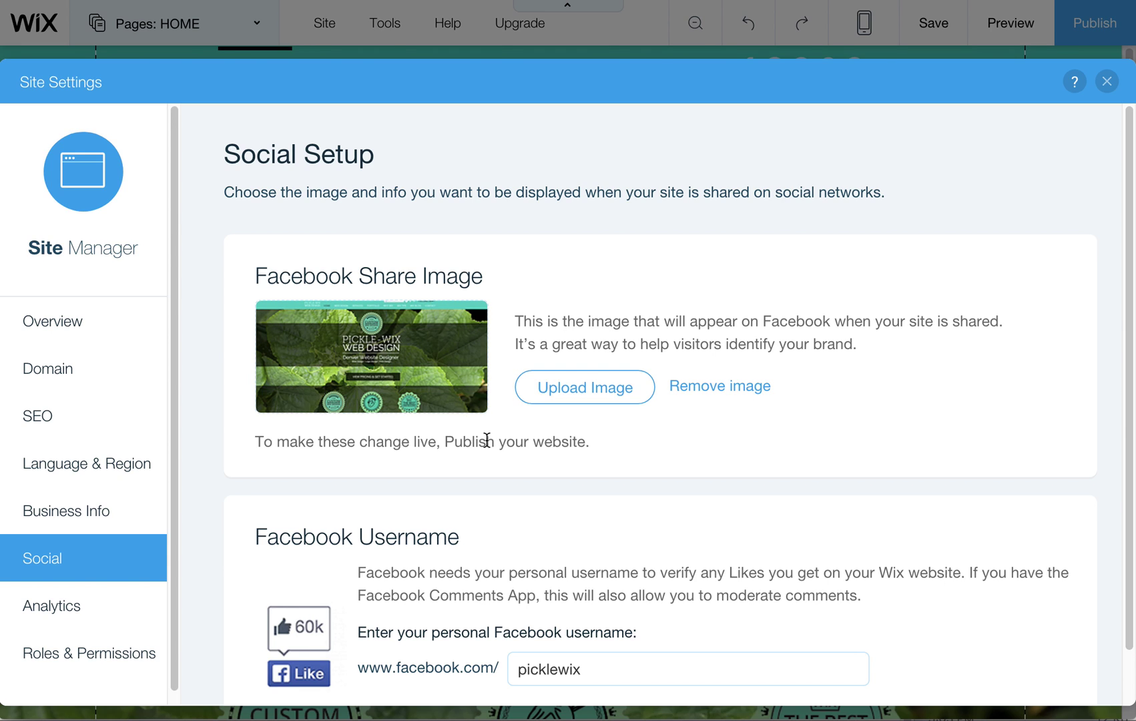
left_click(1107, 81)
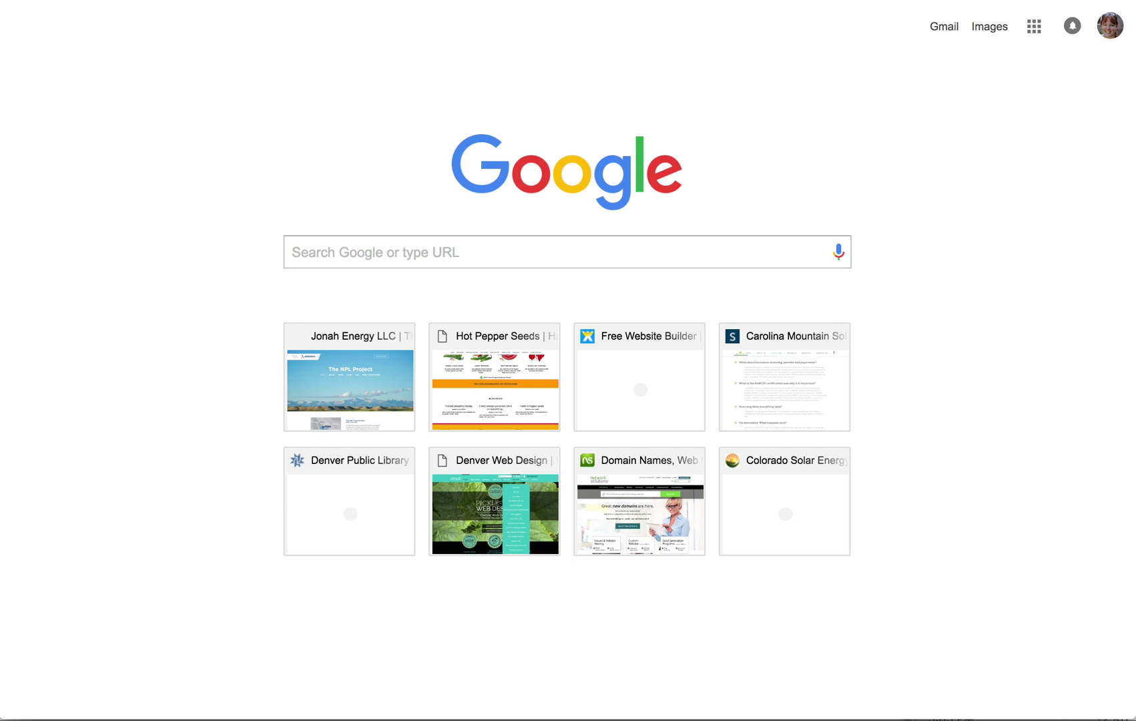
Search Google for 'facebook debugger'.
left_click(350, 256)
type("face")
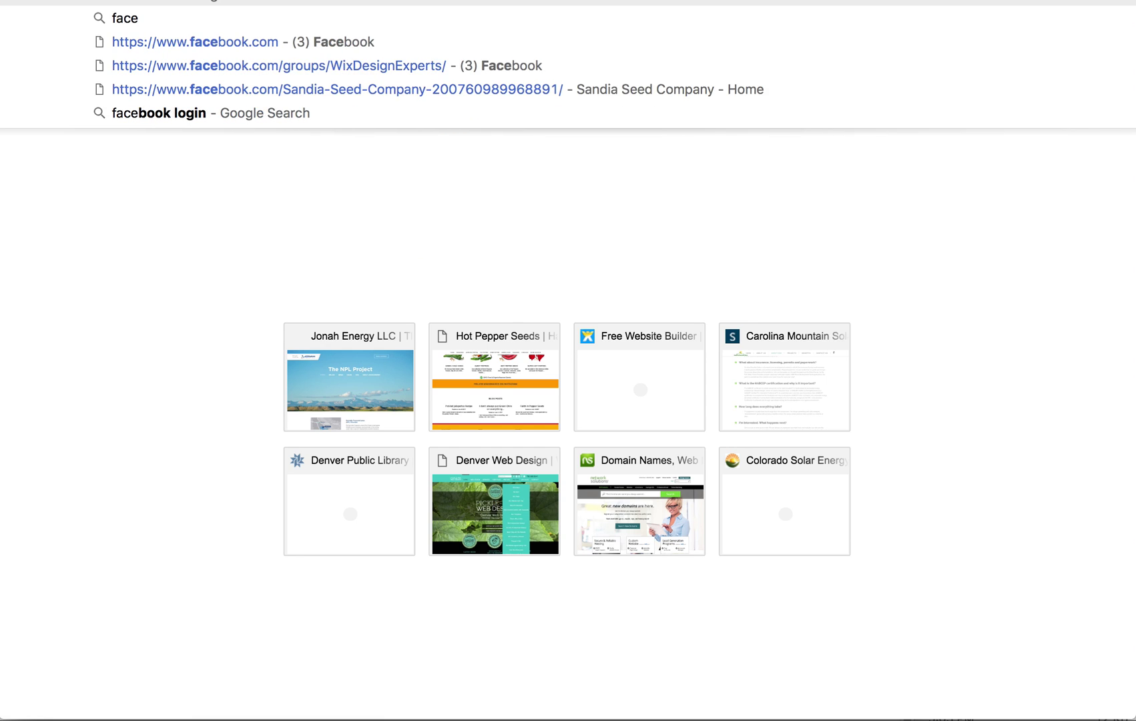
type("book de")
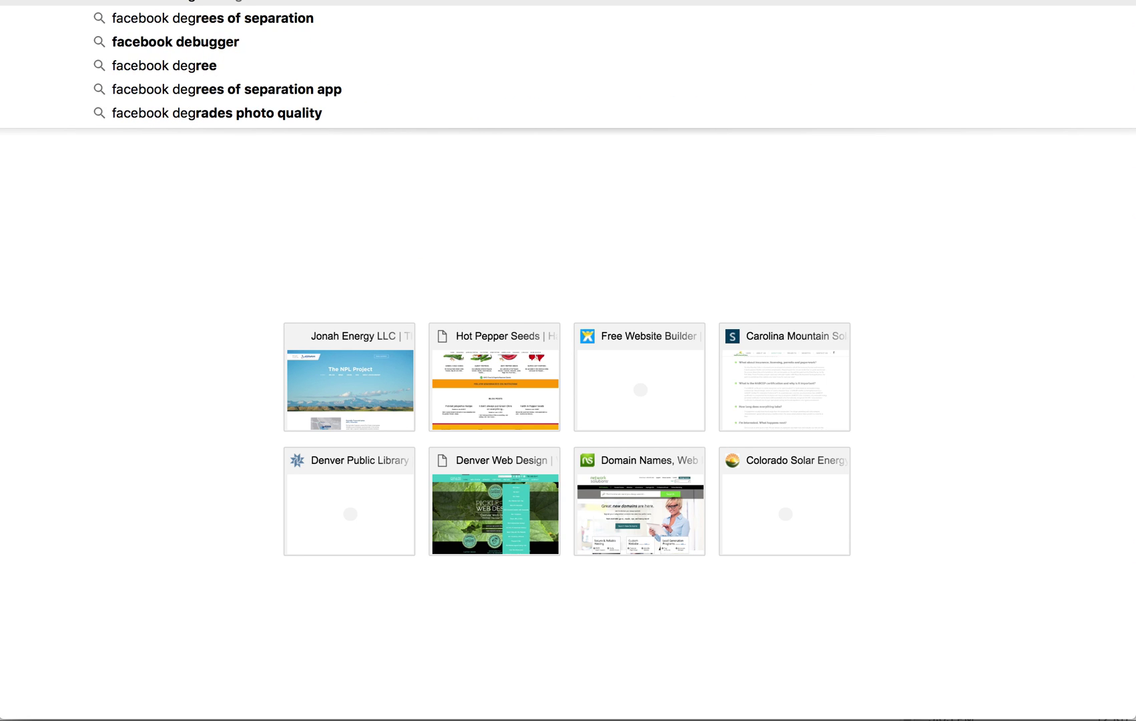
type("bugger")
key("Return")
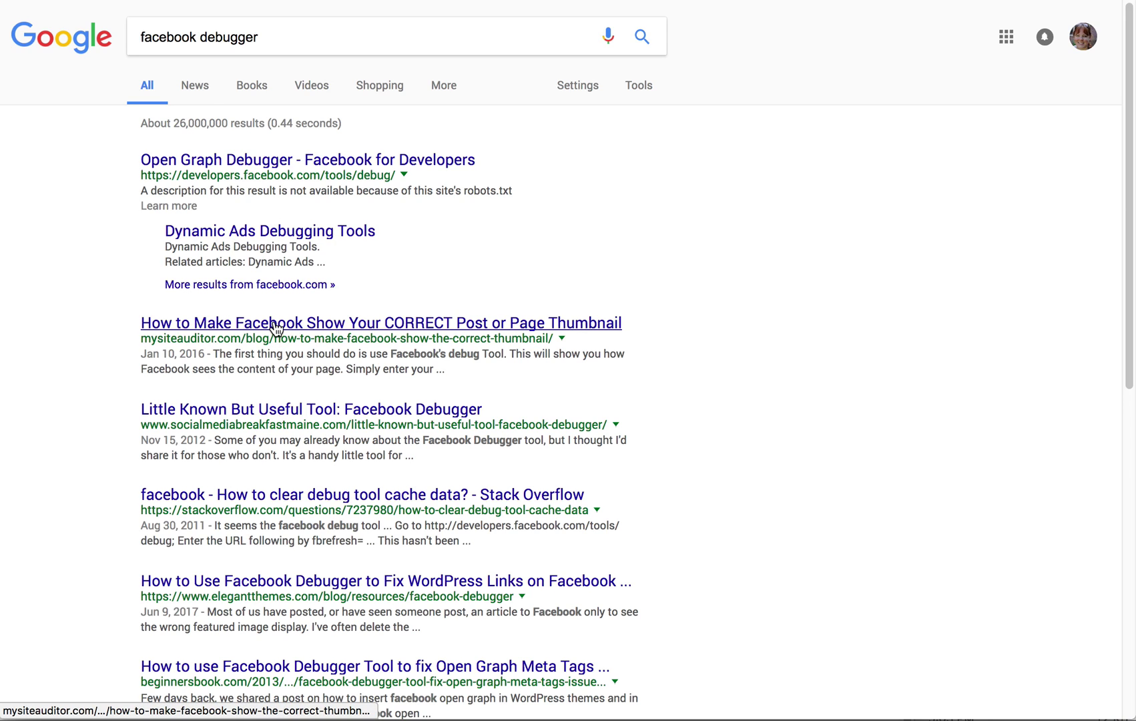
left_click(258, 159)
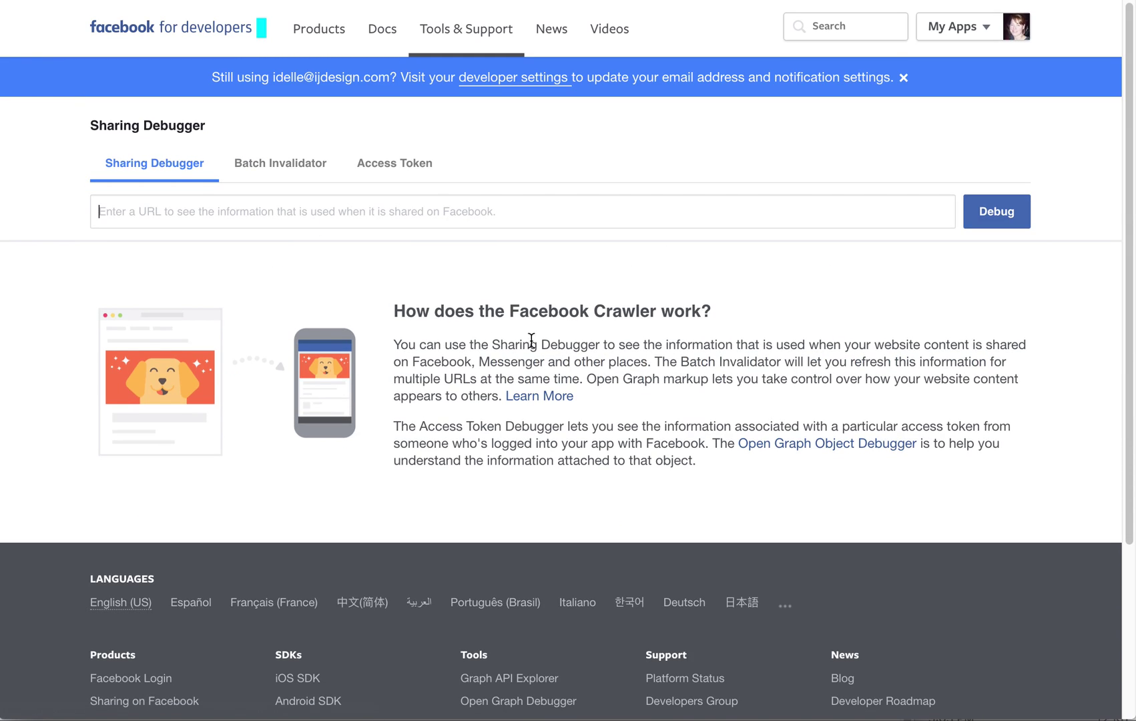
type("www.")
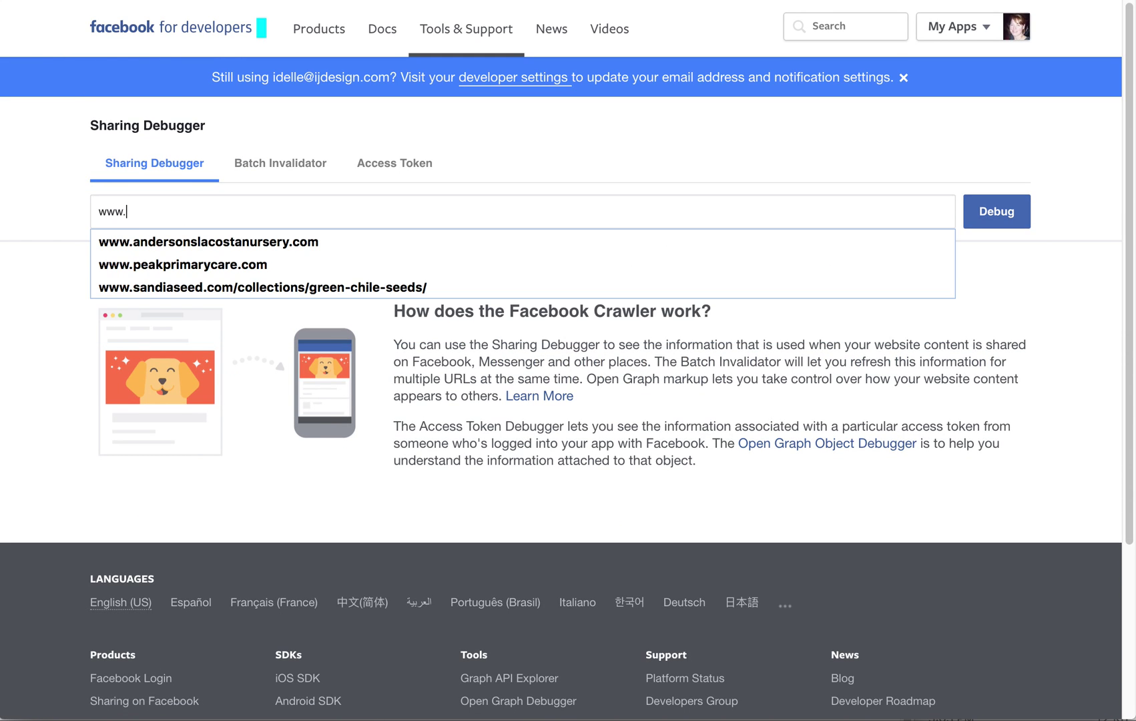
type("picklewix")
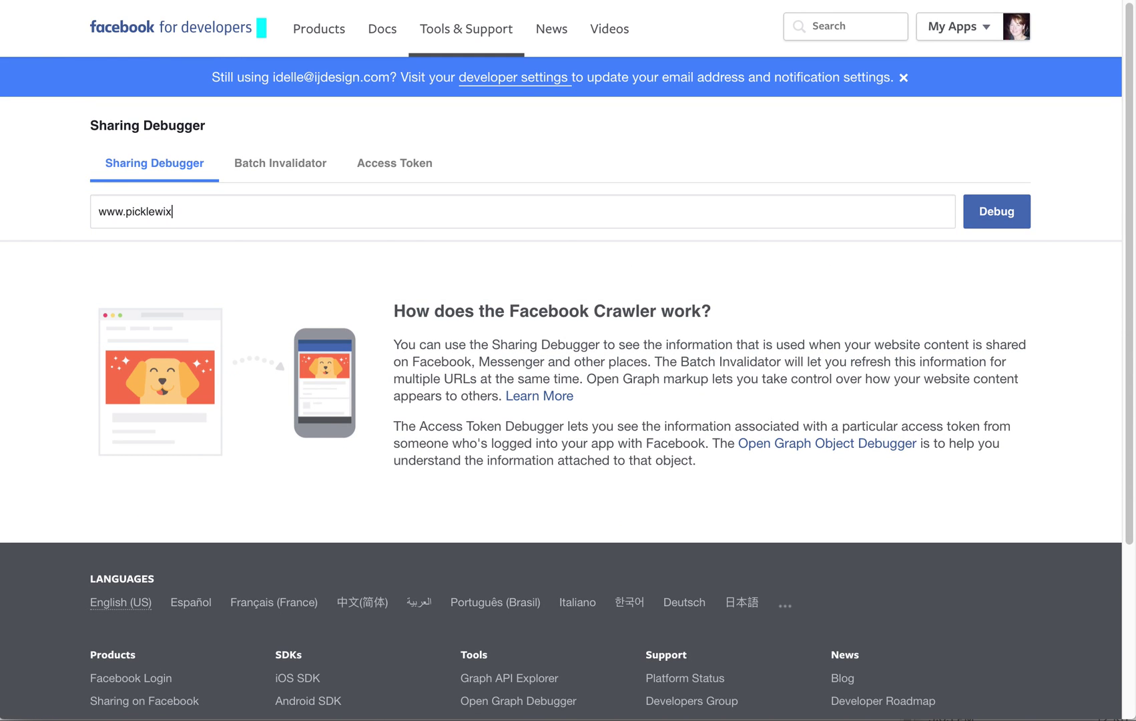
type(".com")
left_click(1011, 210)
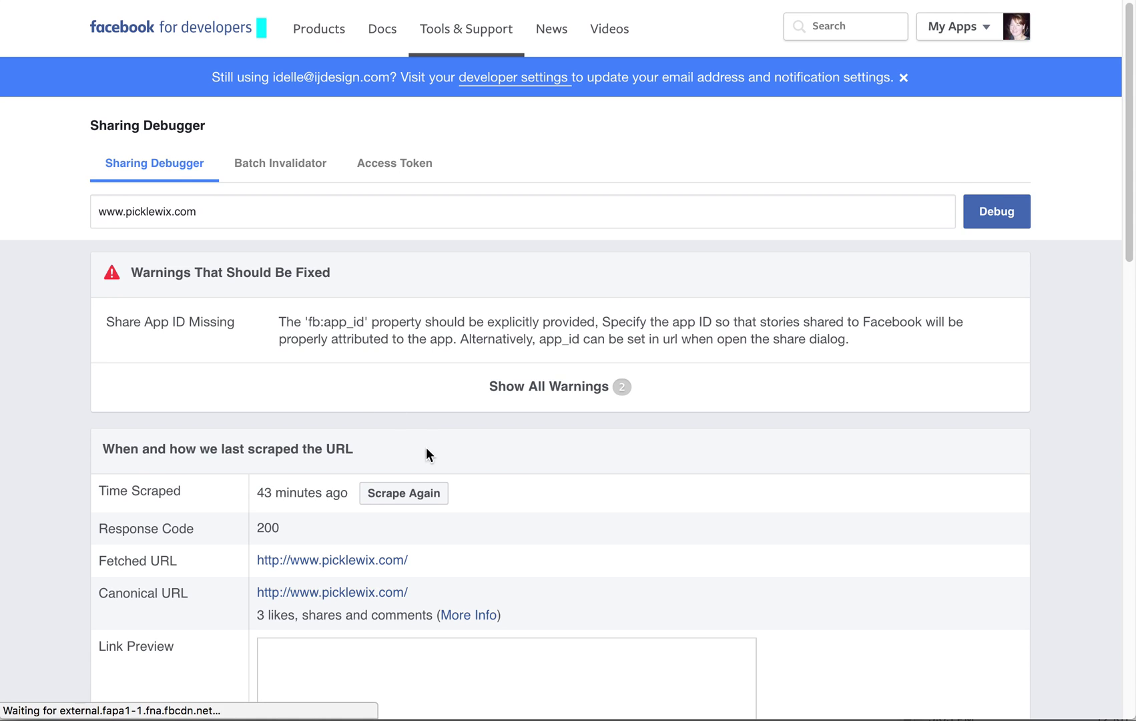
scroll(396, 472, "down", 1)
scroll(397, 473, "down", 2)
left_click(382, 409)
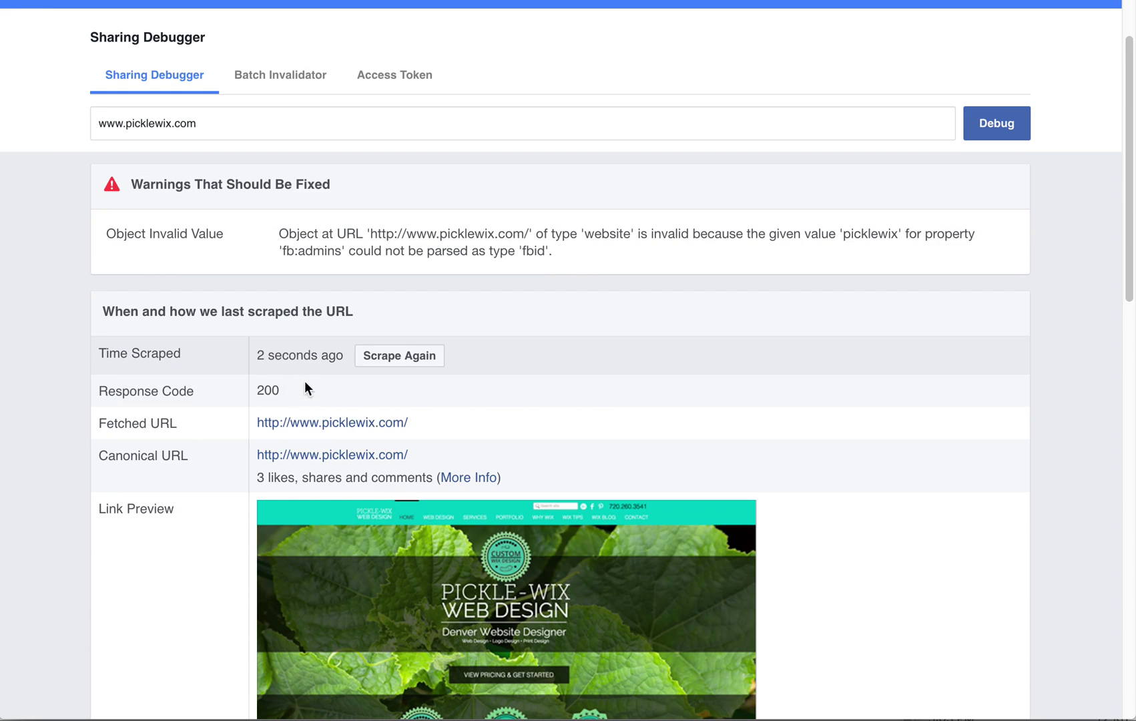
scroll(577, 531, "down", 1)
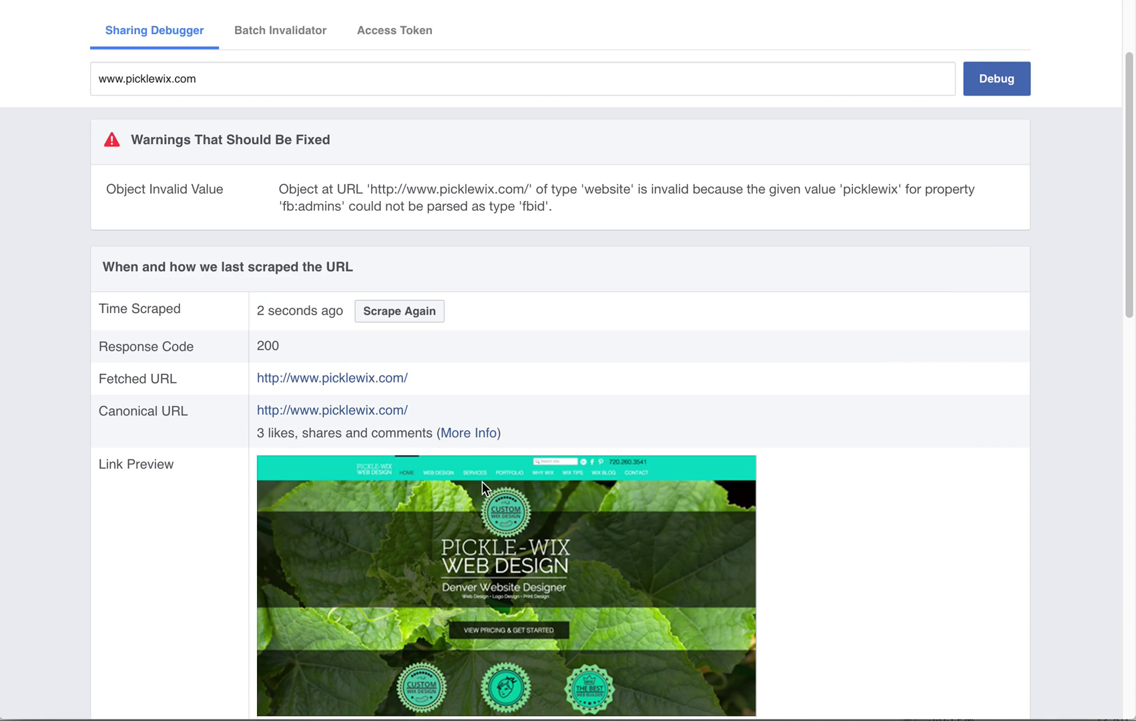
left_click(396, 312)
scroll(528, 562, "down", 1)
scroll(524, 561, "down", 2)
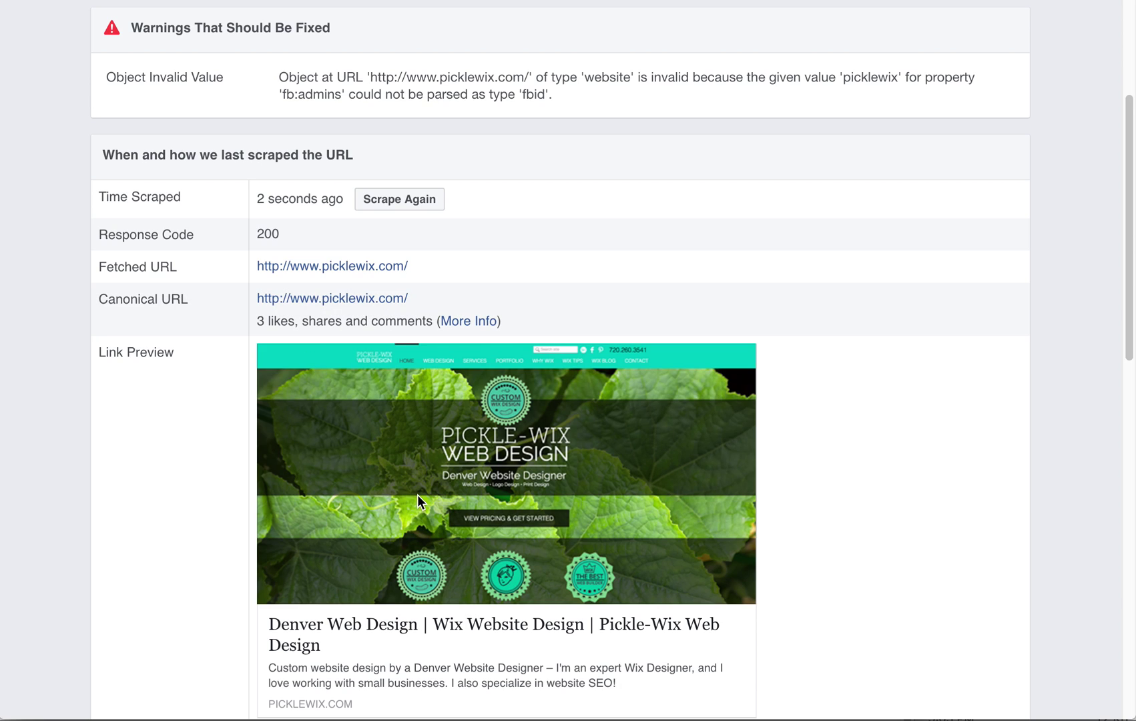
scroll(428, 503, "down", 2)
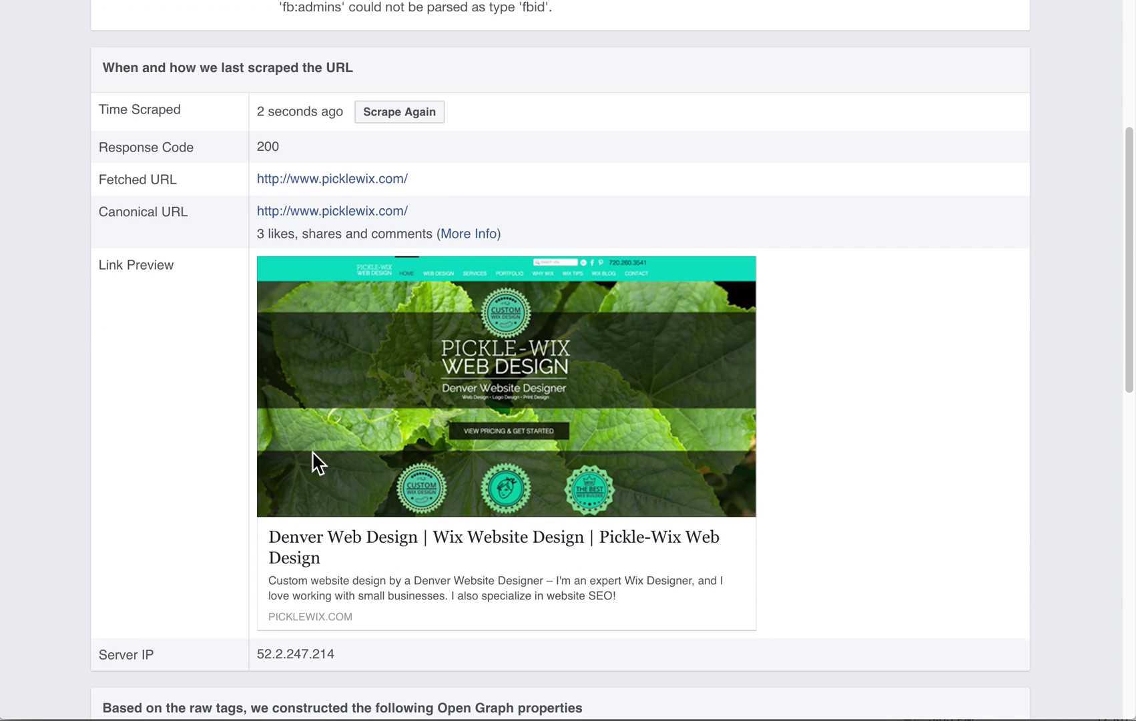